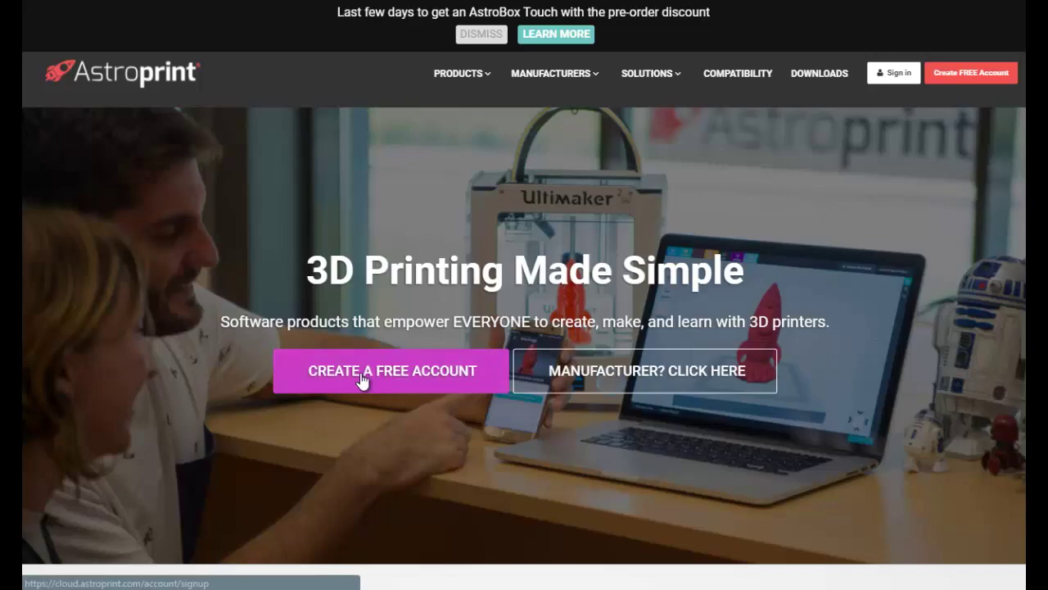
- Start creating a free AstroPrint account and dismiss the welcome tour on the dashboard
left_click(388, 379)
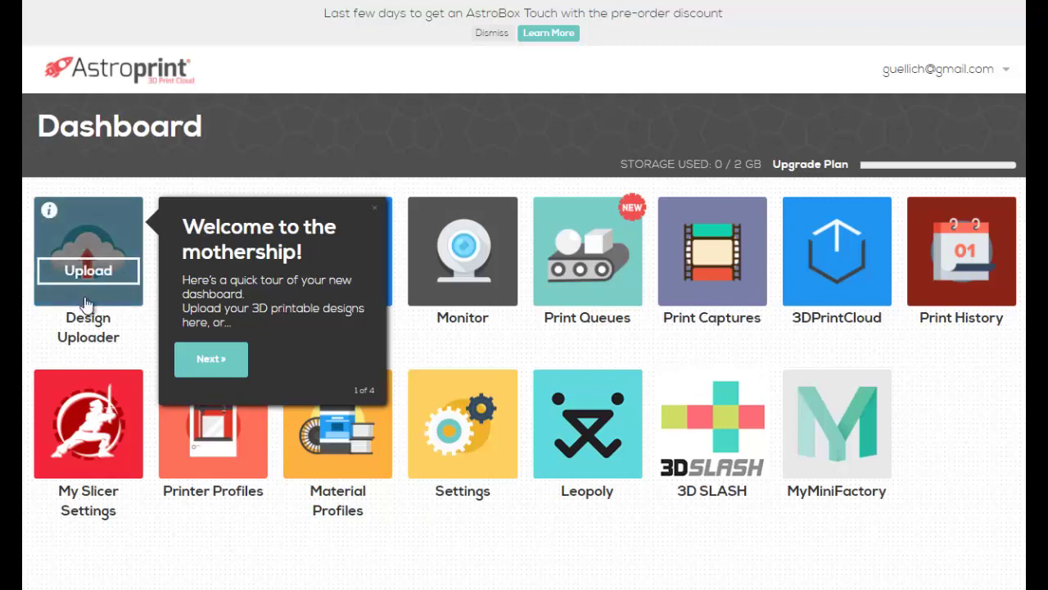
left_click(374, 210)
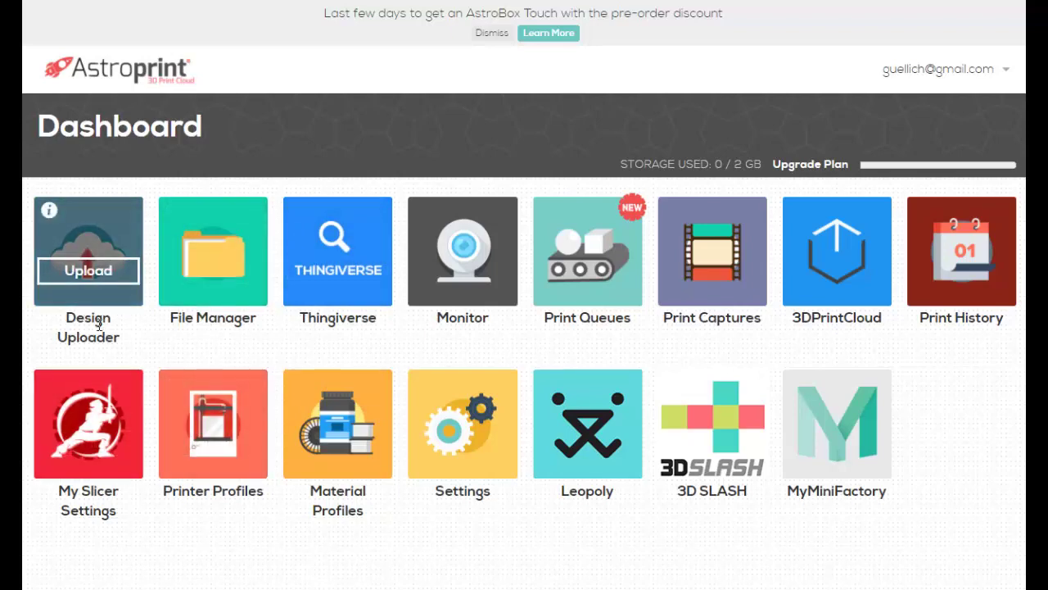
- Switch to Tinkercad and export everything in the Heart Shaped Box design to the Desktop as Heart Shaped Box.stl
left_click(92, 276)
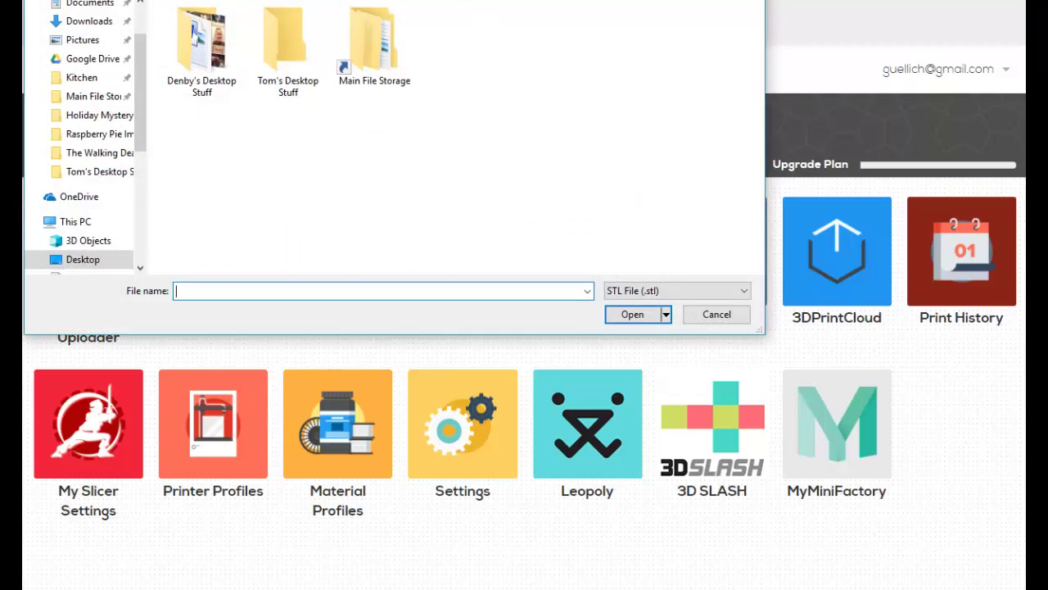
left_click(774, 405)
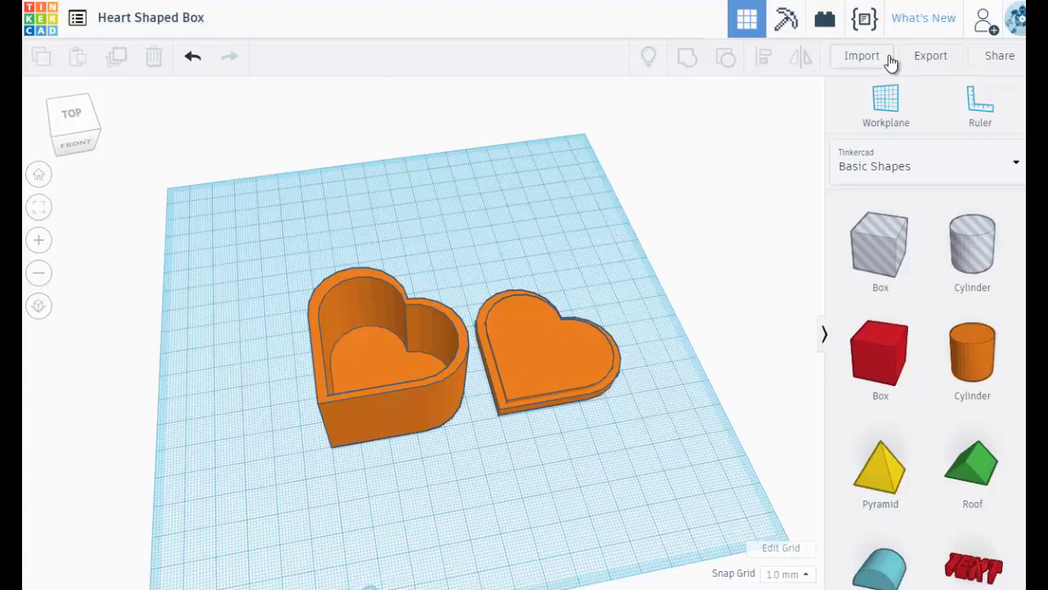
left_click(935, 55)
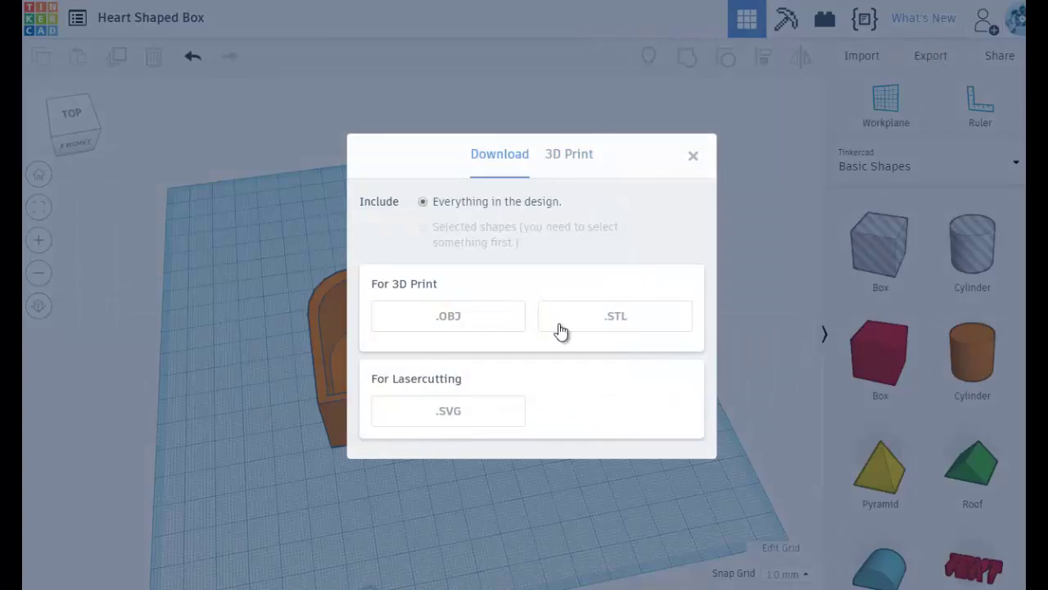
left_click(606, 316)
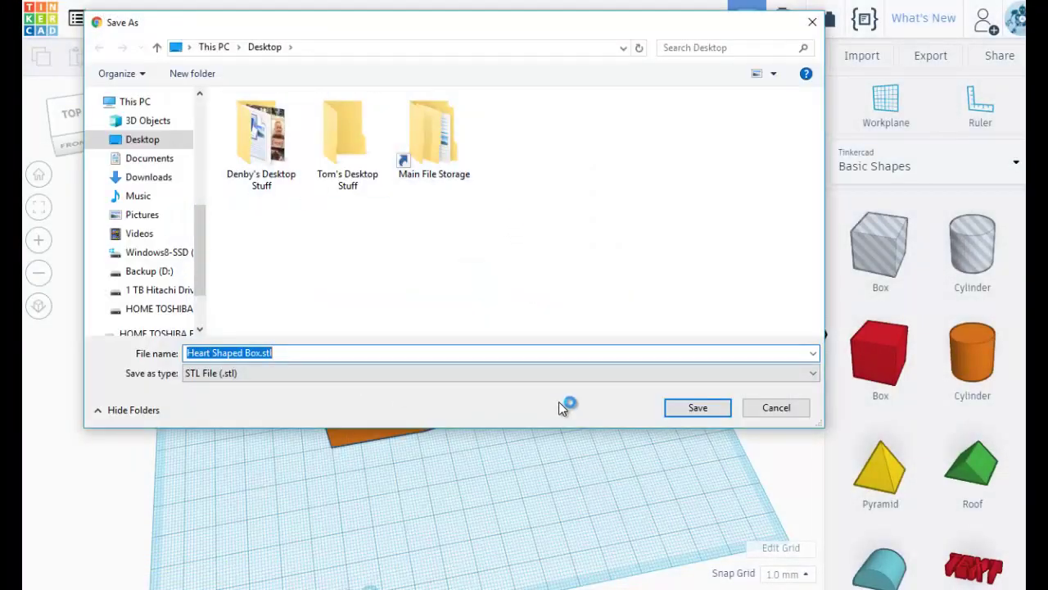
left_click(693, 410)
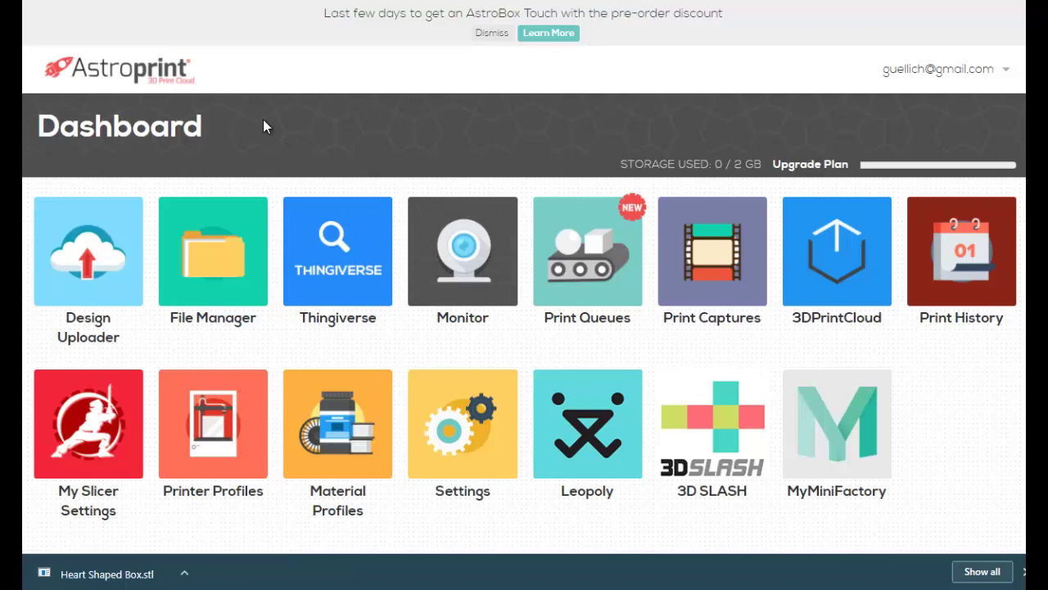
- Upload Heart Shaped Box.stl from the Desktop with AstroPrint's Design Uploader
left_click(78, 270)
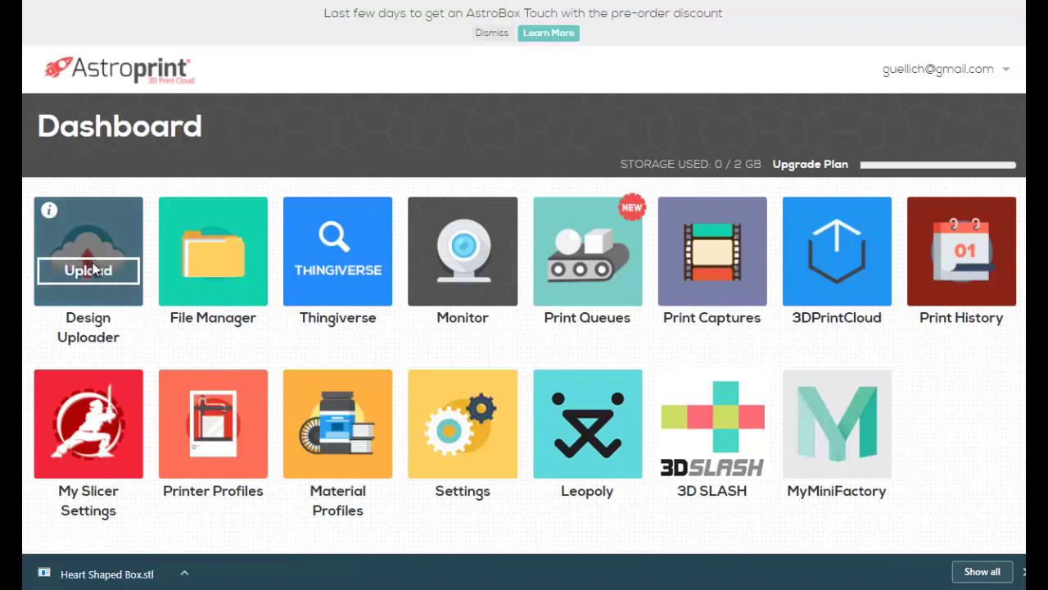
left_click(434, 139)
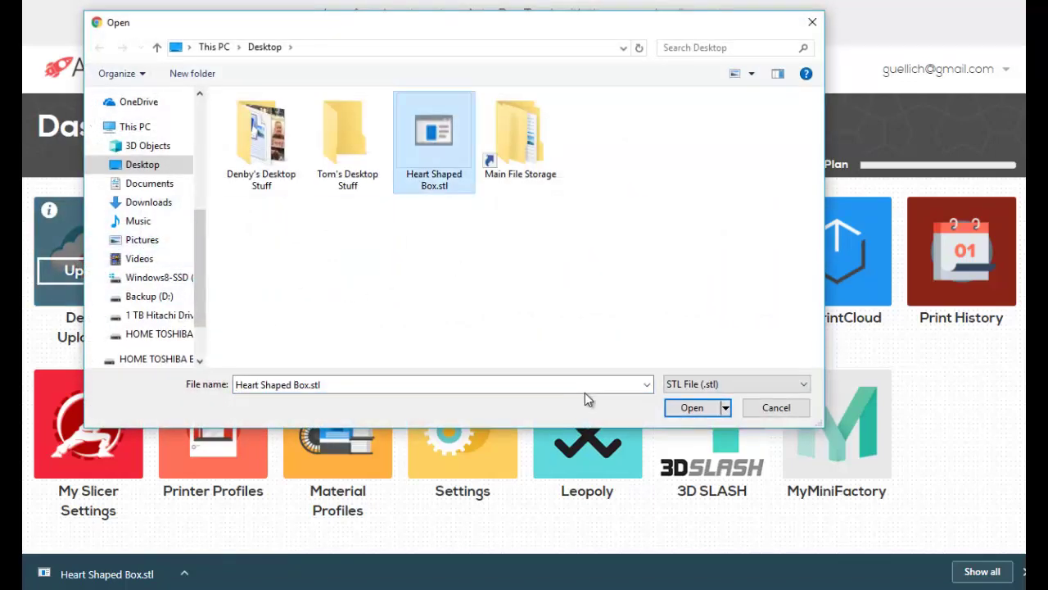
left_click(692, 407)
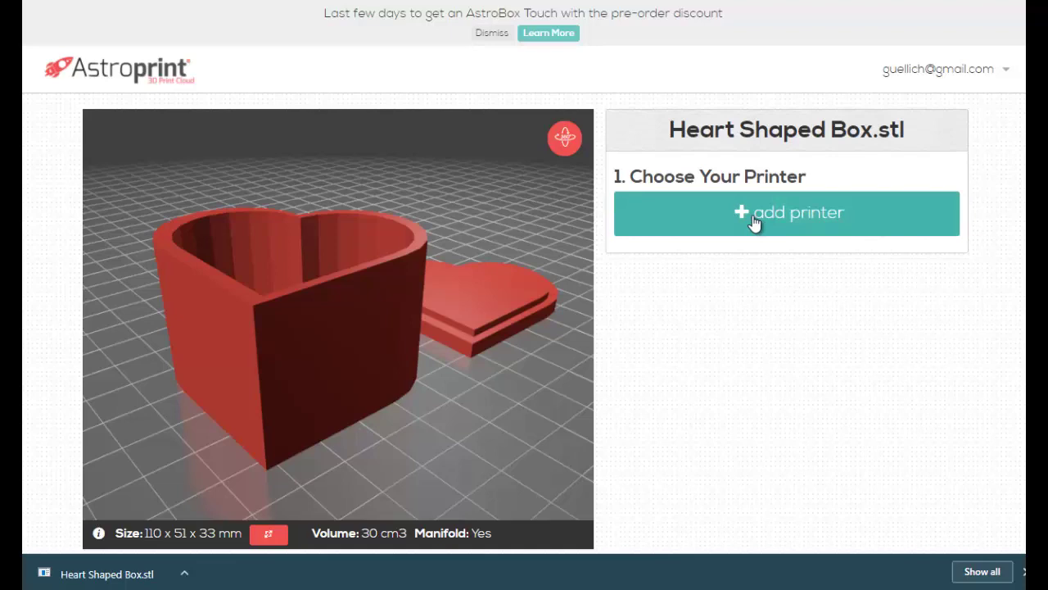
- Add a printer for the design with manufacturer Monoprice and model Select Mini
left_click(816, 217)
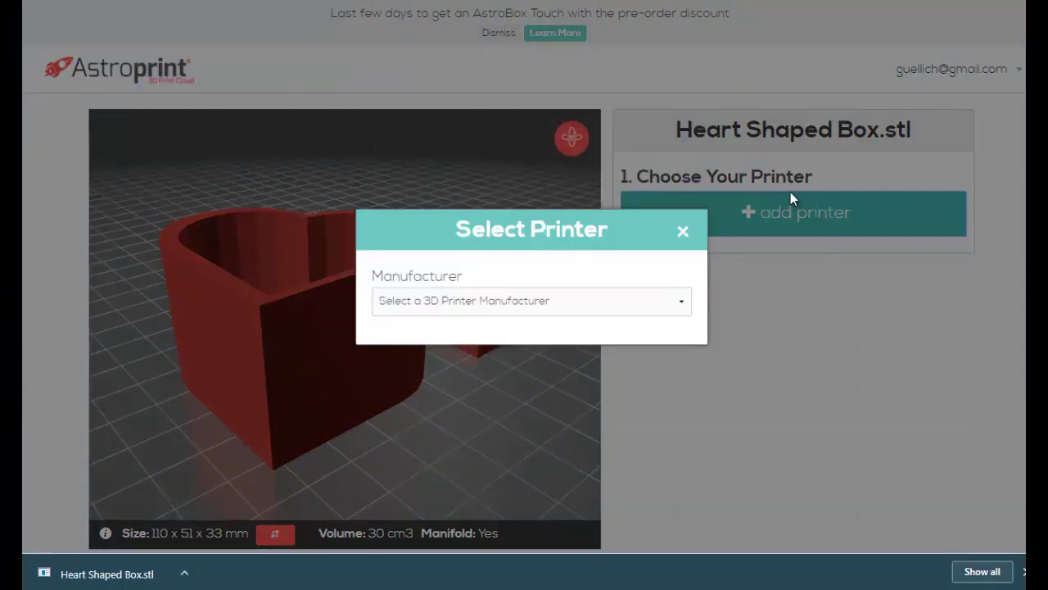
left_click(679, 305)
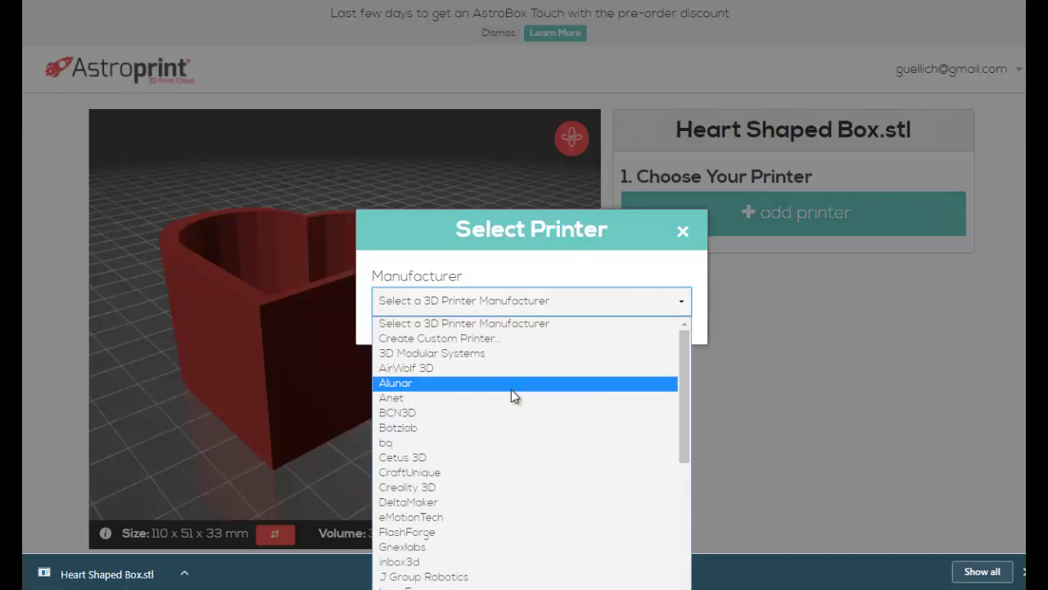
scroll(511, 390, "down", 5)
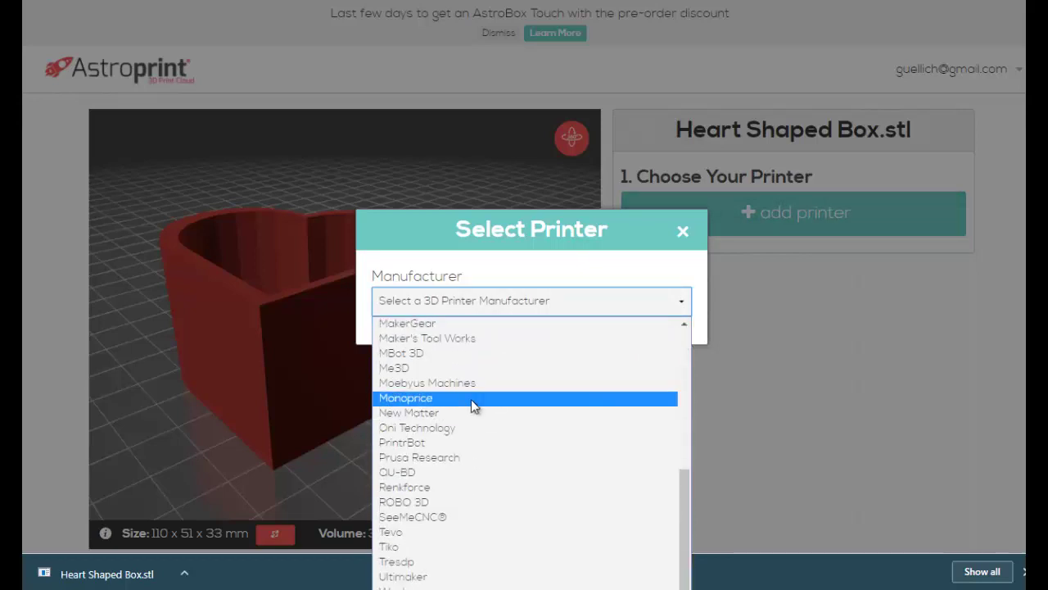
left_click(471, 398)
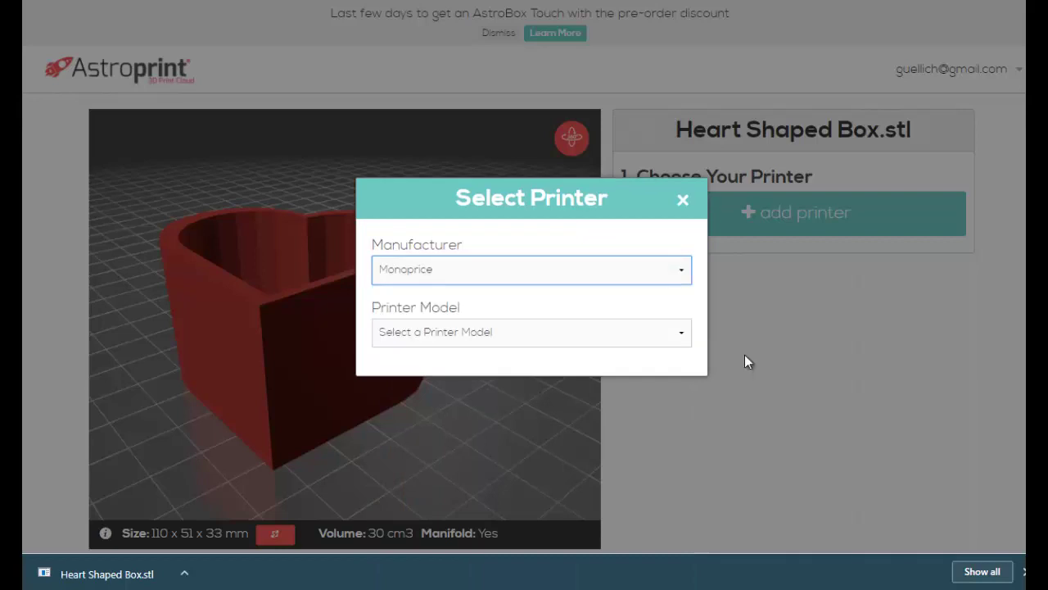
left_click(577, 336)
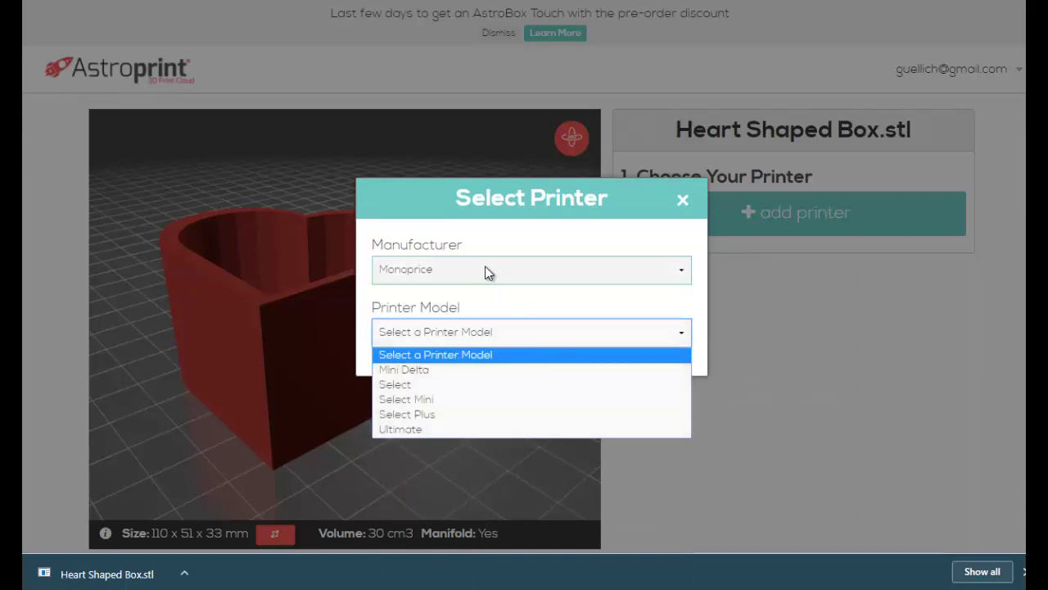
left_click(429, 398)
left_click(546, 368)
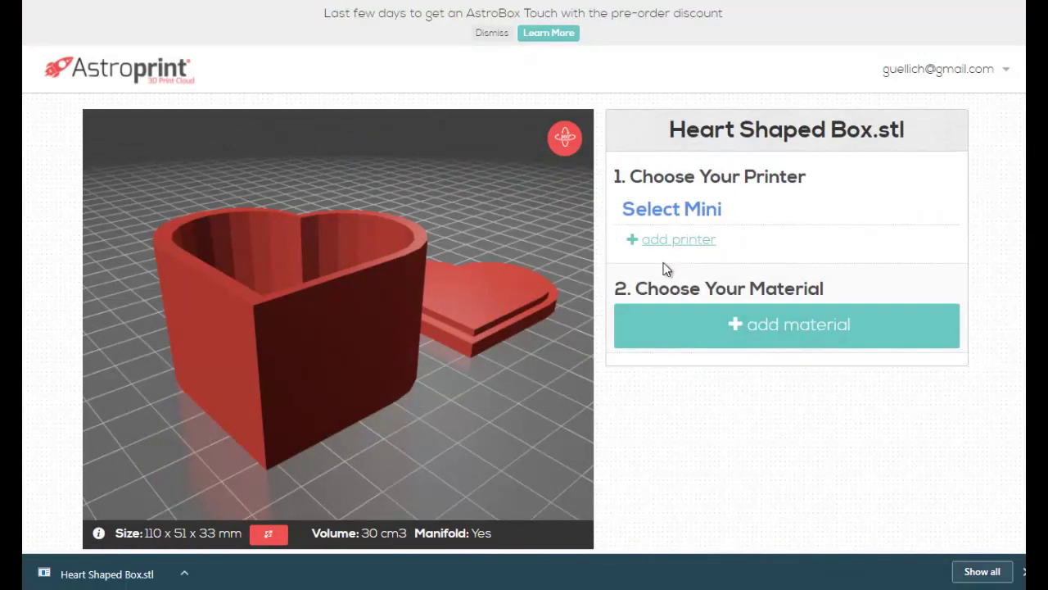
- Create a custom printing material for the design and name it PLA
left_click(795, 325)
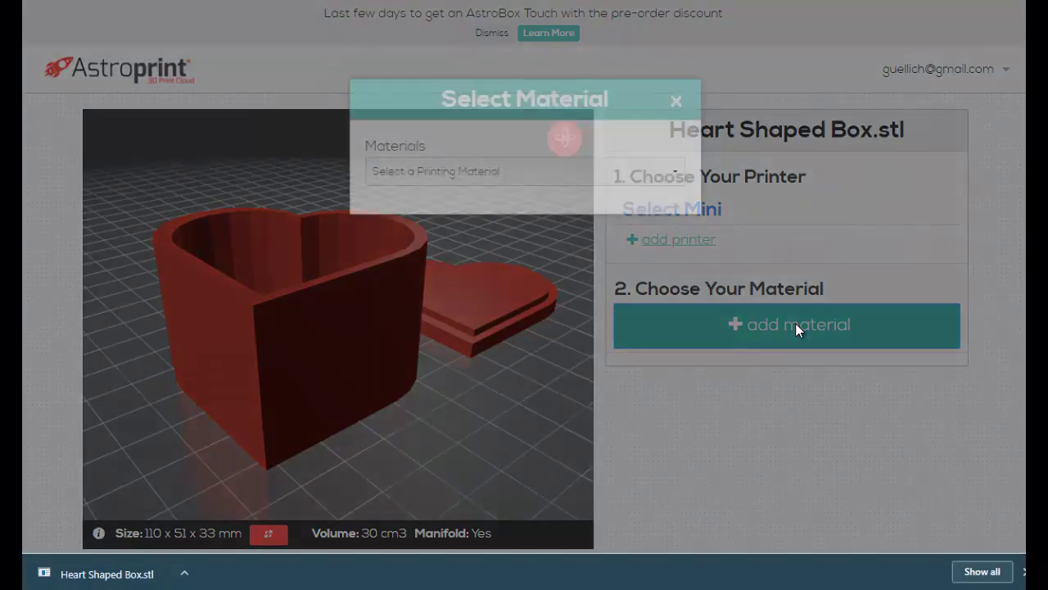
left_click(533, 300)
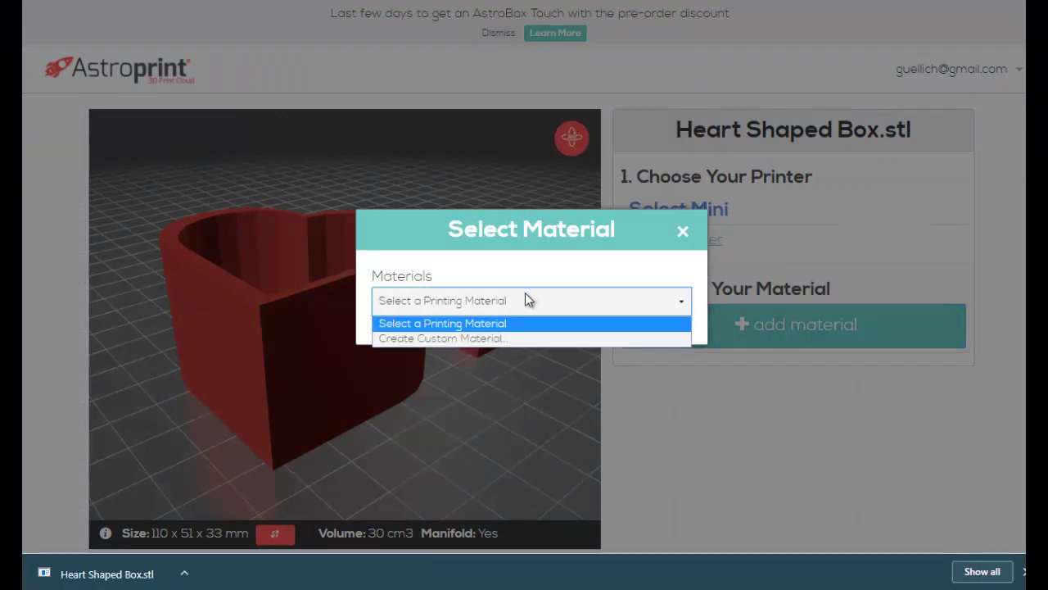
left_click(489, 338)
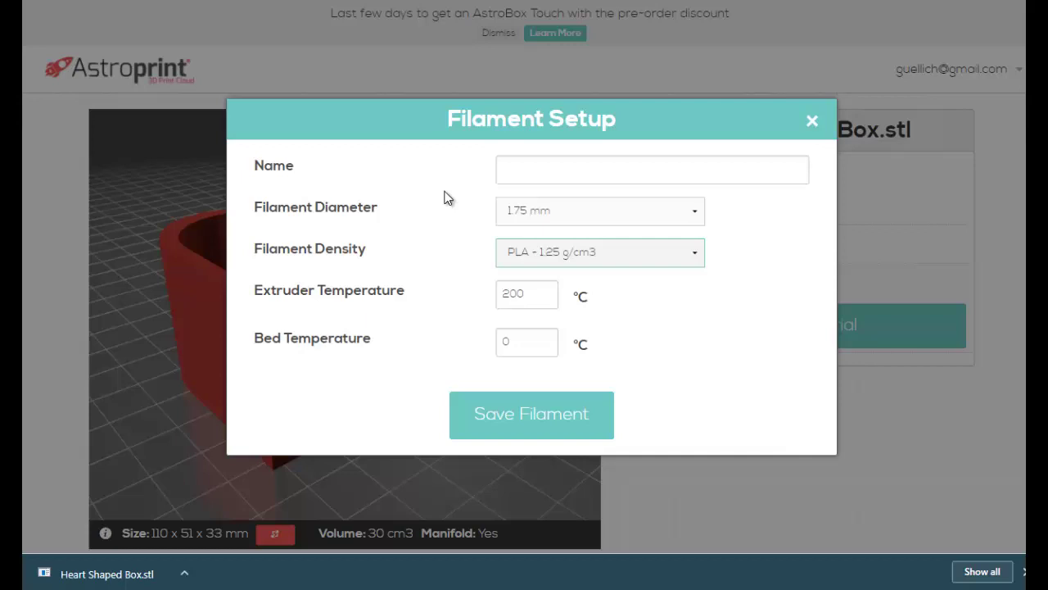
left_click(572, 169)
type("PLA")
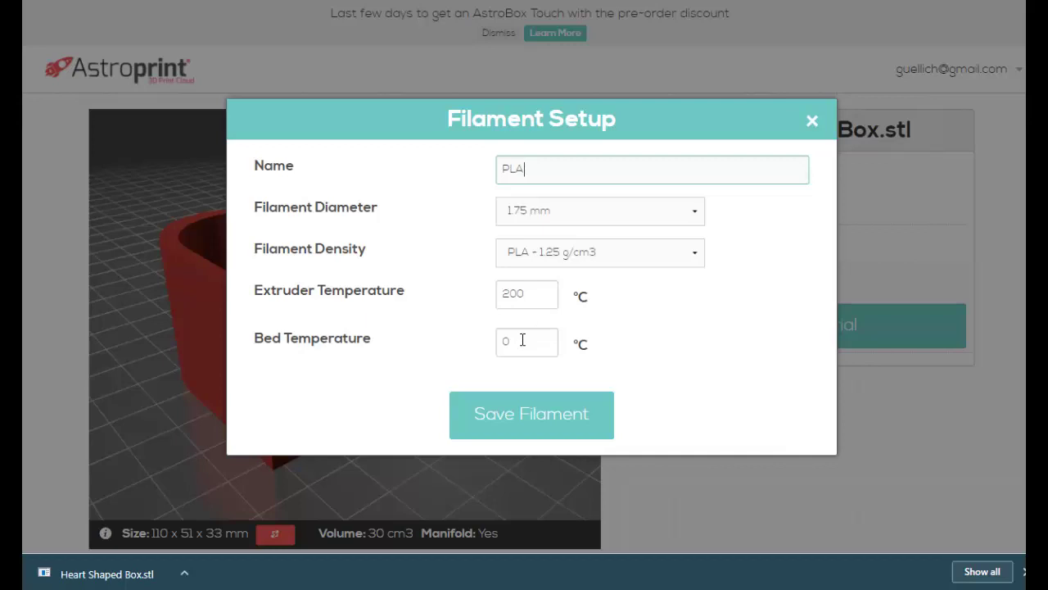
- Set the PLA filament's bed temperature to 65 °C and save the filament
left_click_drag(521, 340, 501, 340)
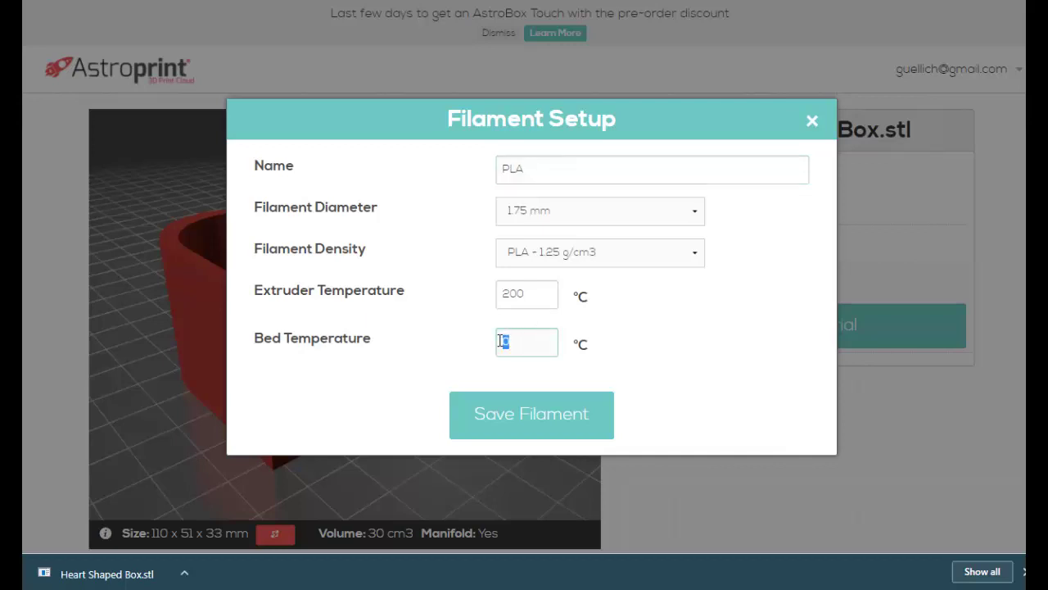
type("60")
key("BackSpace")
key("BackSpace")
type("65")
left_click(528, 415)
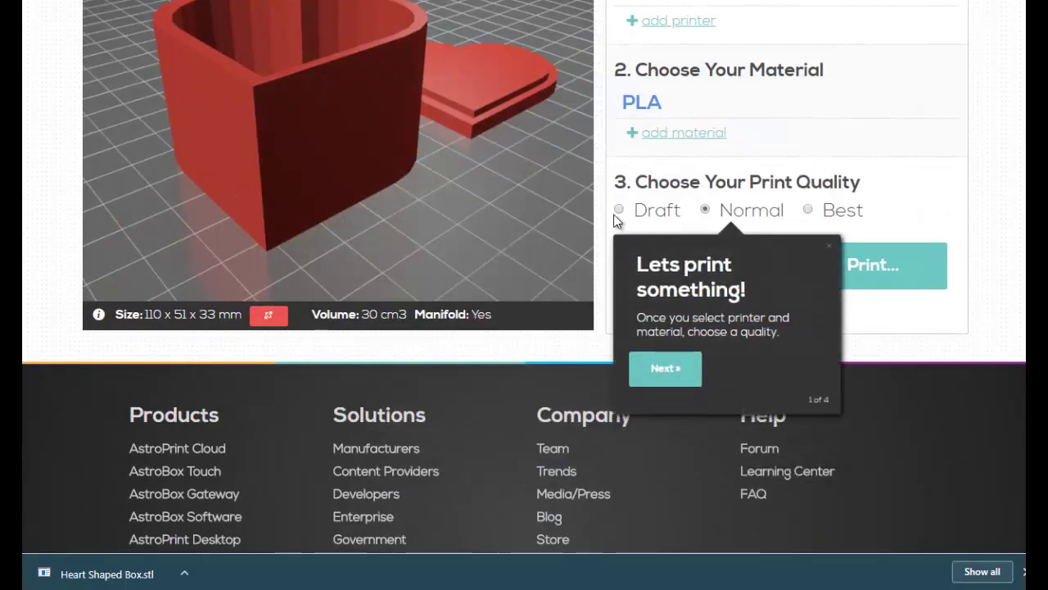
- Dismiss the print tour tip and set the print quality to Best
left_click(619, 210)
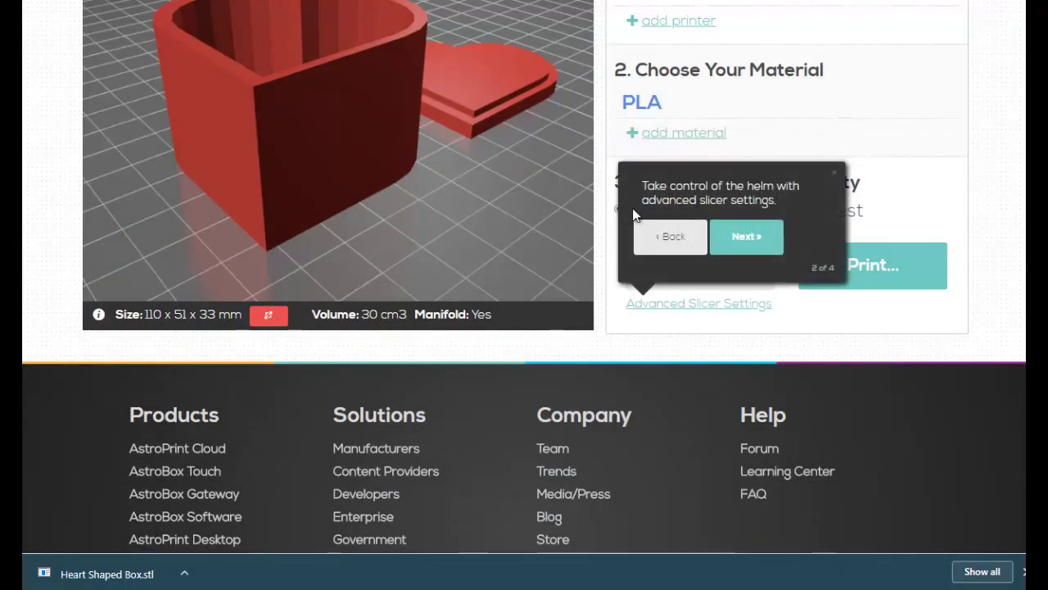
left_click(835, 174)
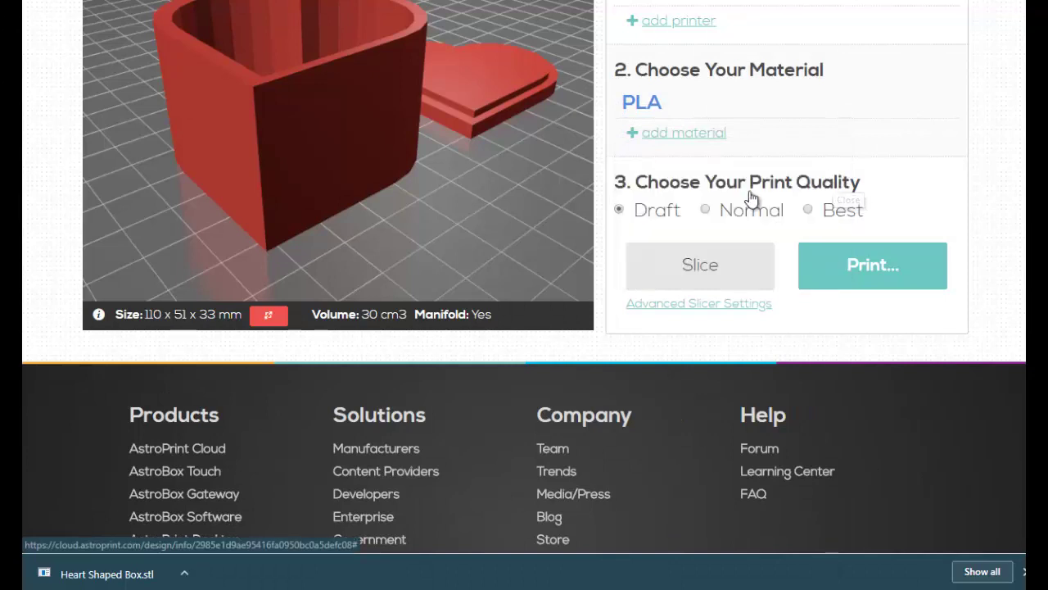
left_click(620, 210)
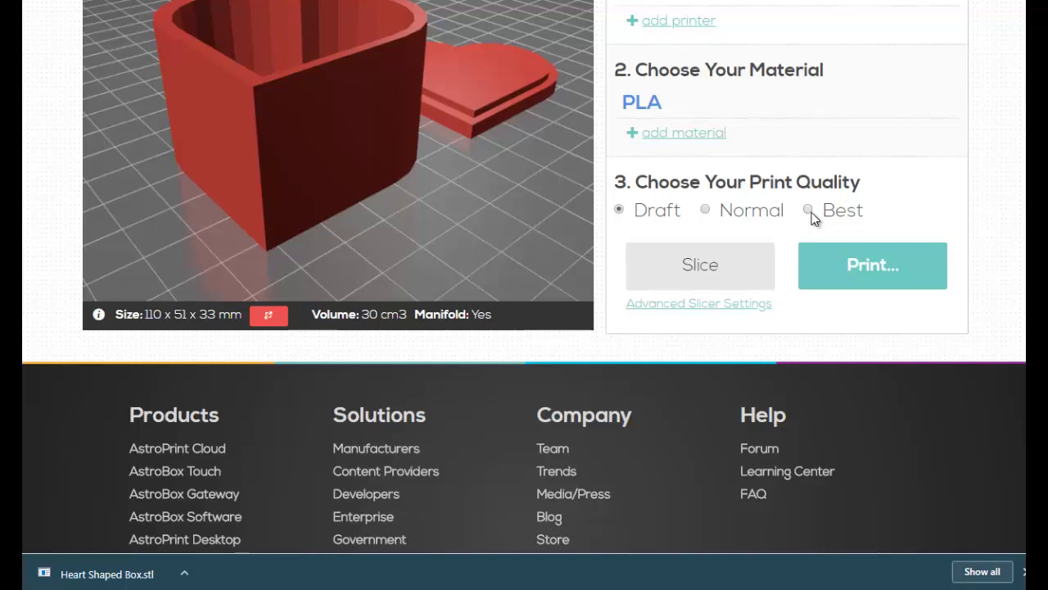
scroll(811, 215, "up", 2)
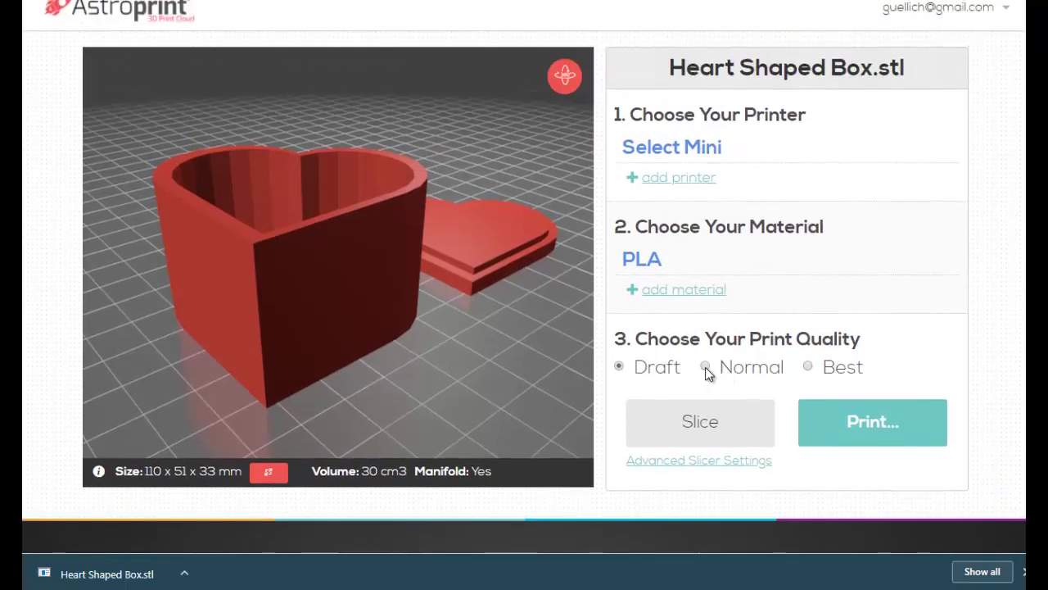
left_click(809, 369)
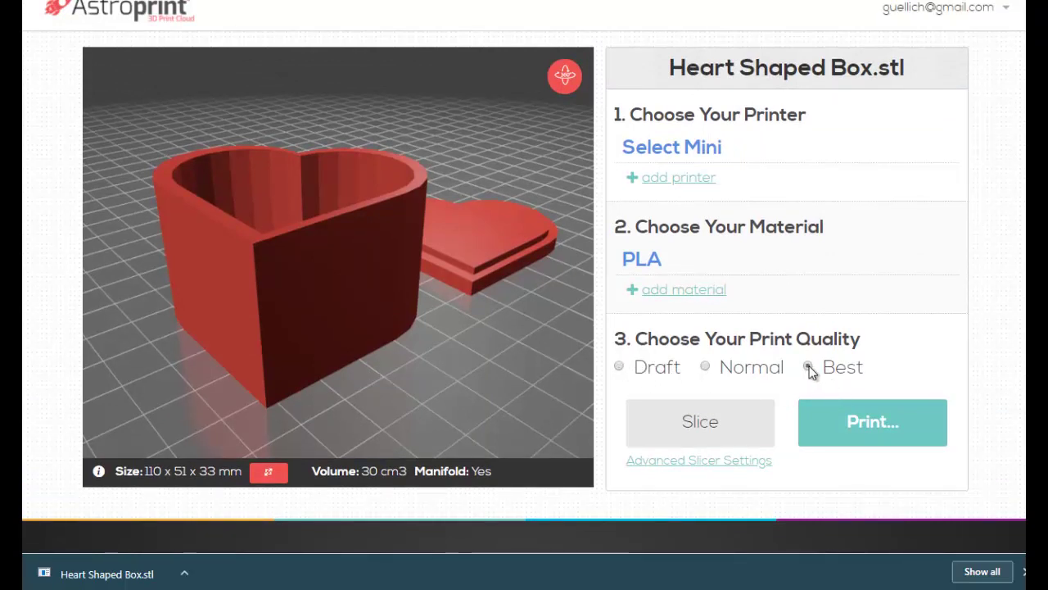
- Review the infill, skirt and brim, and support material options in the advanced slicer settings and slice the design
left_click(708, 465)
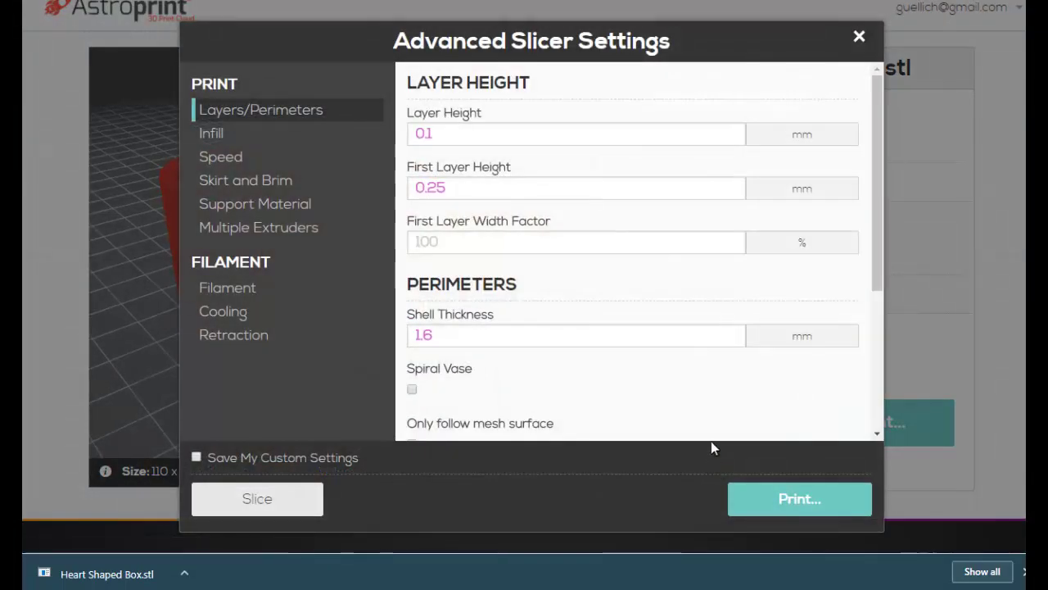
left_click(230, 143)
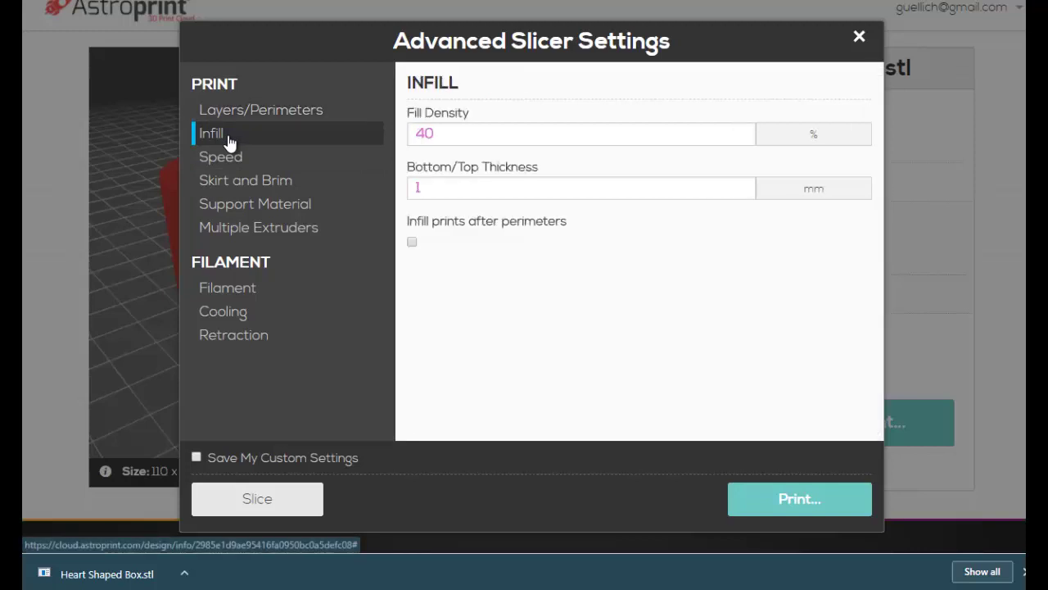
left_click(256, 194)
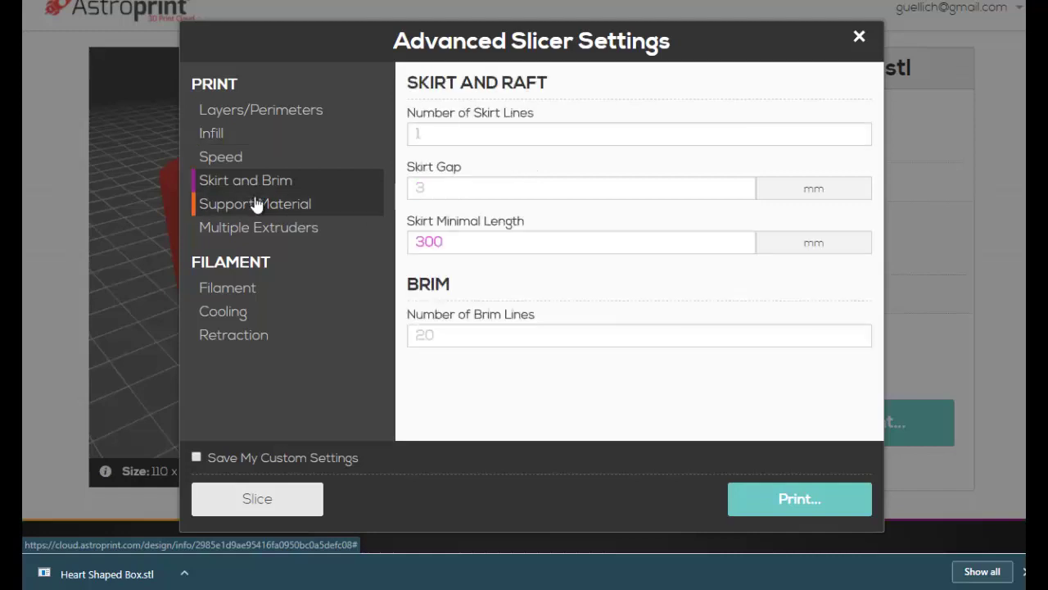
left_click(256, 208)
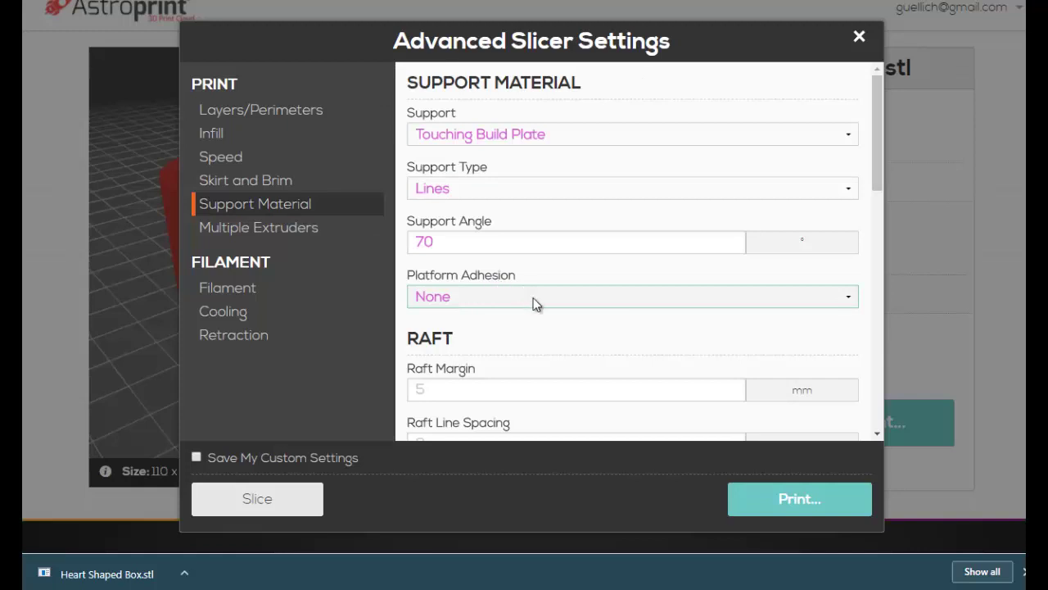
scroll(539, 301, "down", 7)
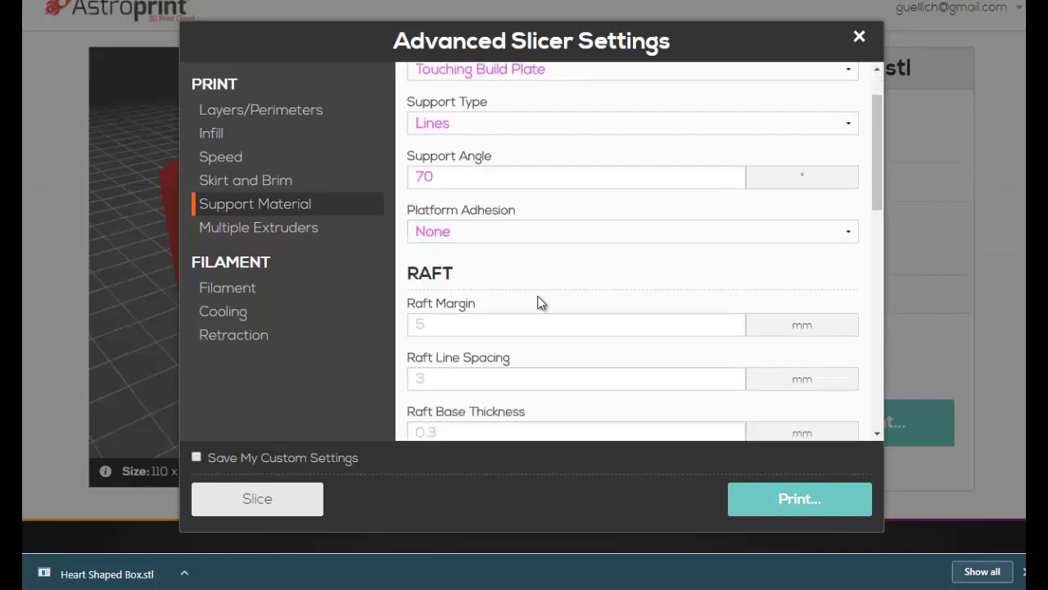
scroll(539, 301, "down", 3)
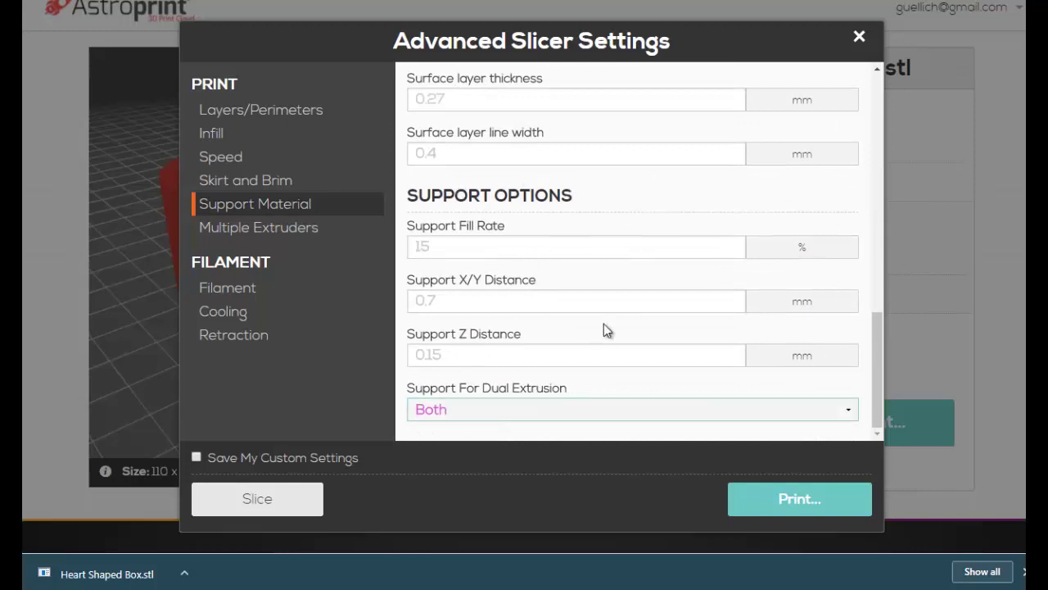
scroll(602, 204, "up", 10)
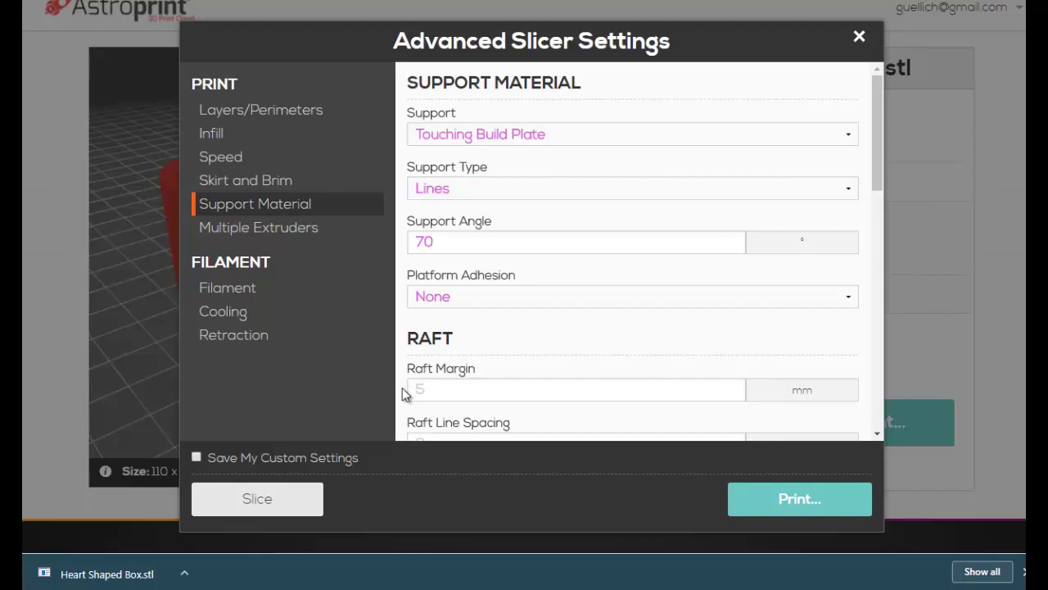
left_click(255, 498)
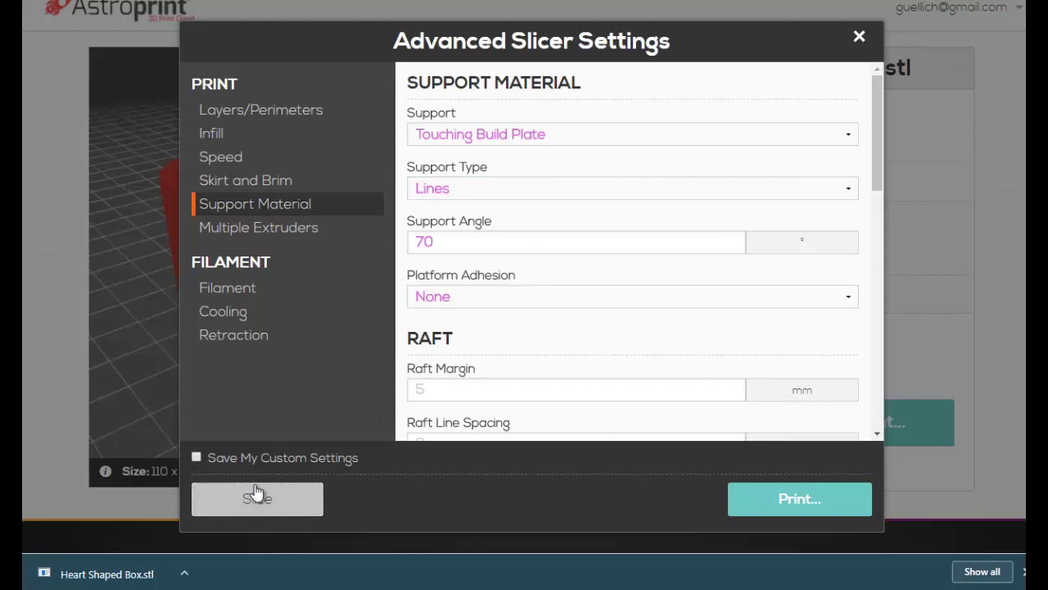
- Close the advanced slicer settings, slice Heart Shaped Box.stl at Best quality, and dismiss the tour tip on the finished slice
left_click(858, 36)
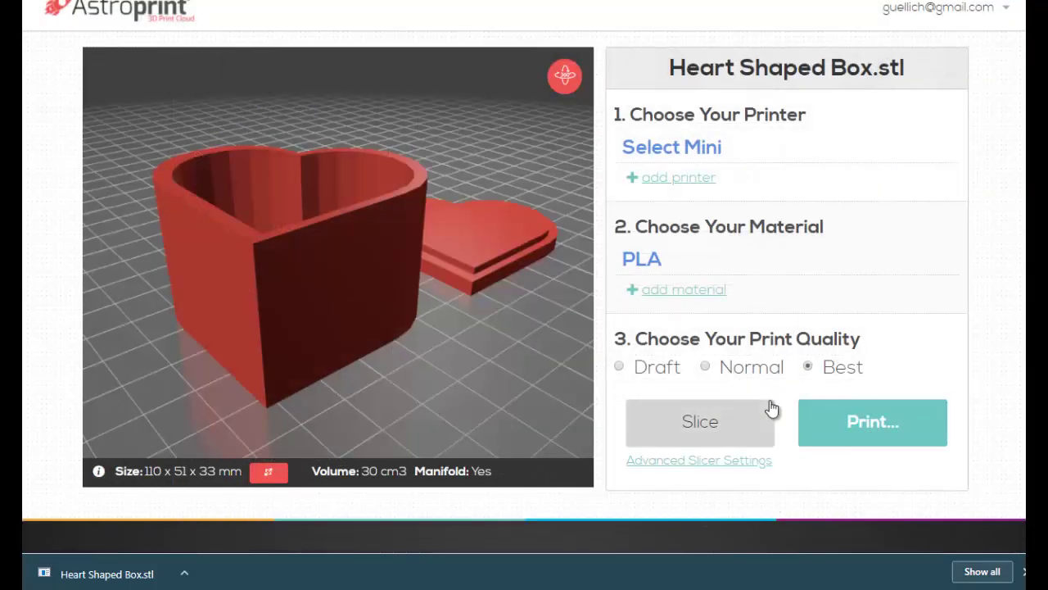
left_click(696, 424)
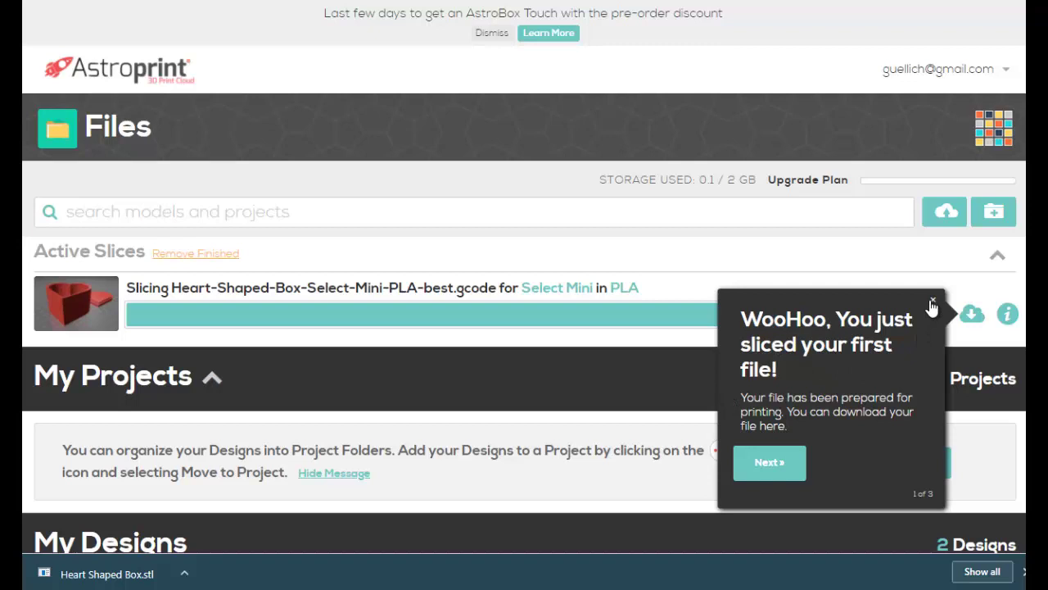
left_click(932, 299)
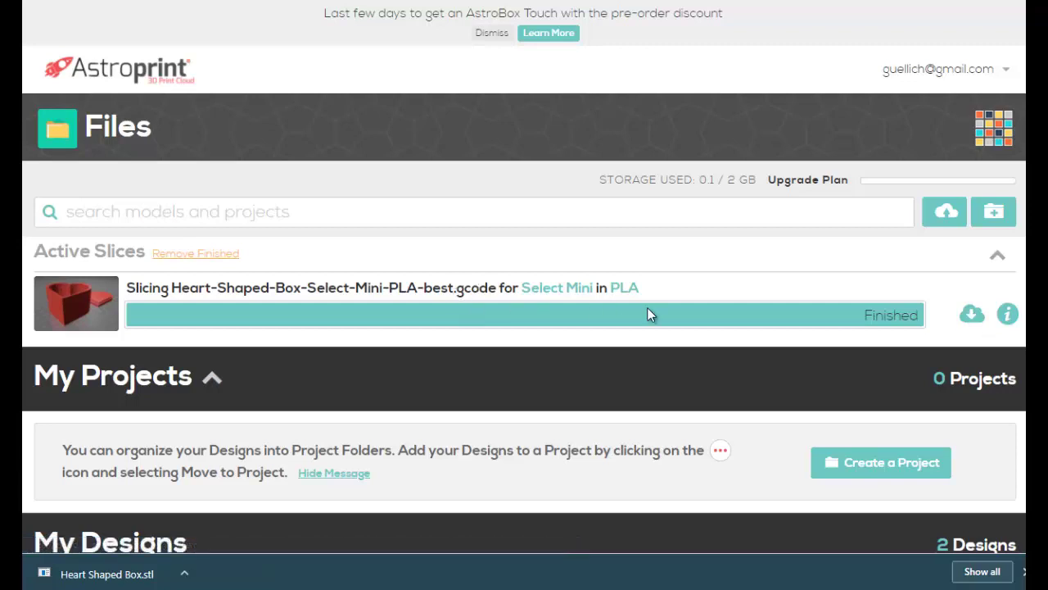
- Start downloading the sliced Heart-Shaped-Box-Select-Mini-PLA-best.gcode file to the Desktop and cancel the save
left_click(972, 316)
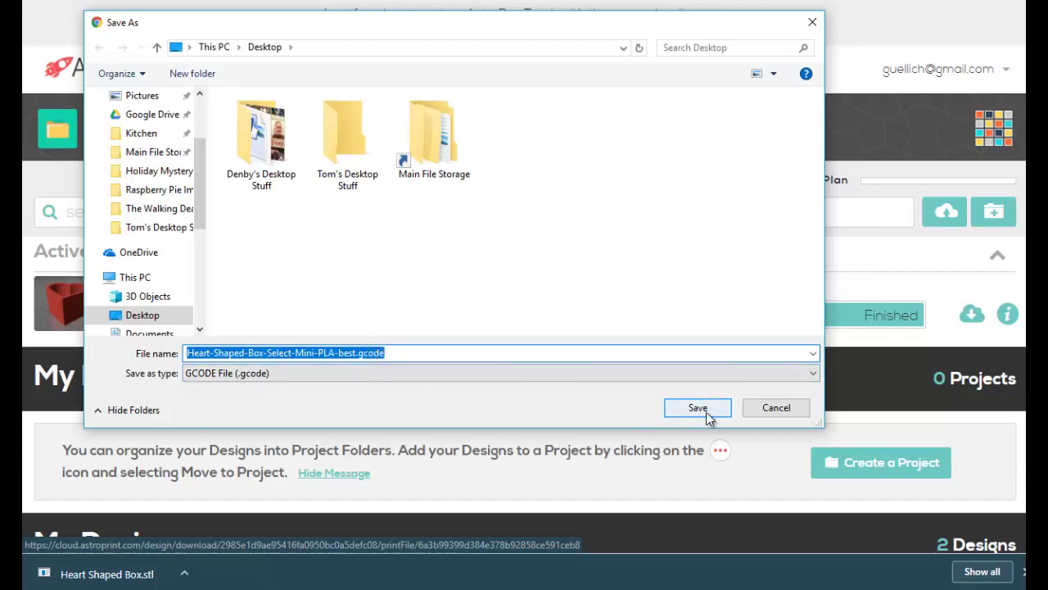
left_click(774, 407)
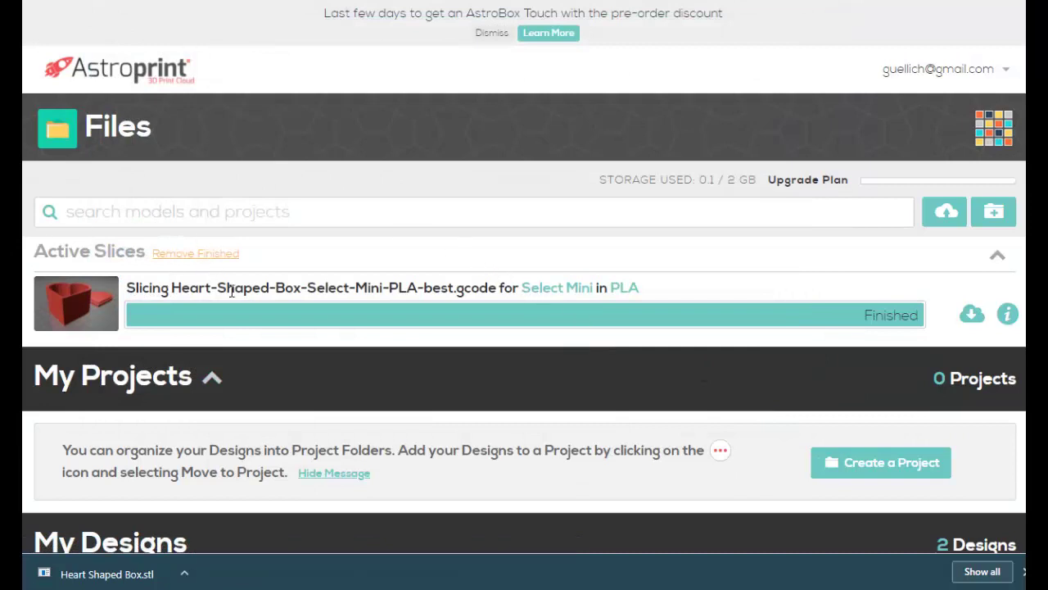
- Return to the dashboard, open the File Manager, and look through the stored projects and designs
left_click(121, 80)
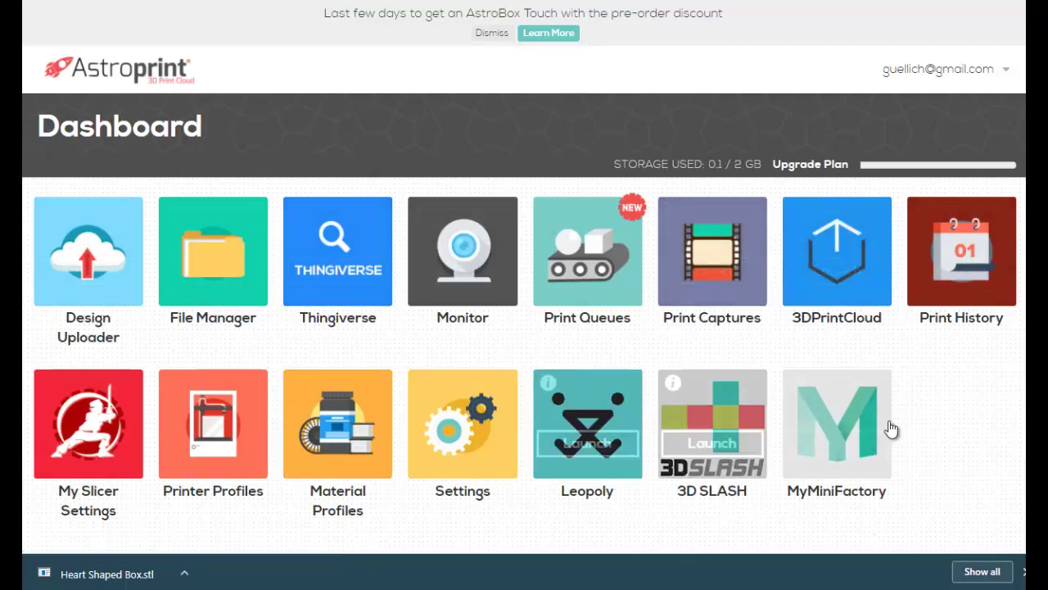
left_click(212, 269)
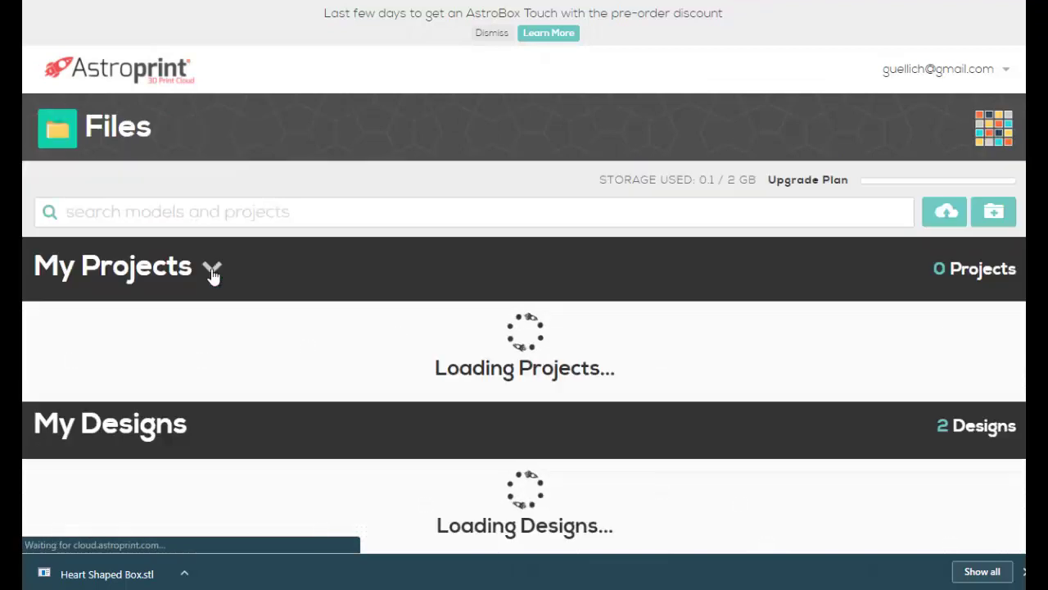
scroll(375, 370, "down", 3)
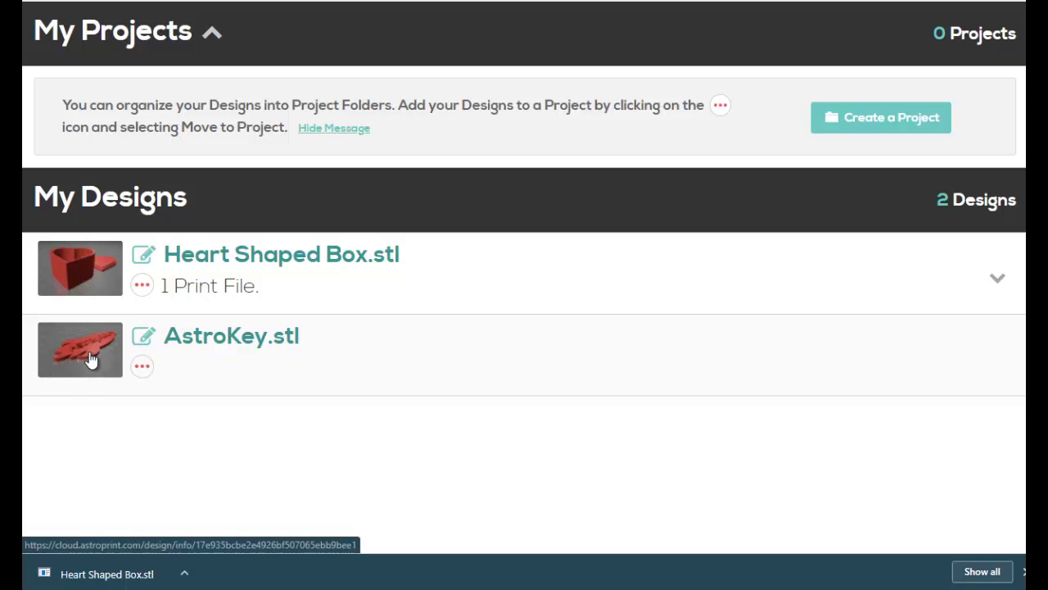
scroll(115, 360, "up", 2)
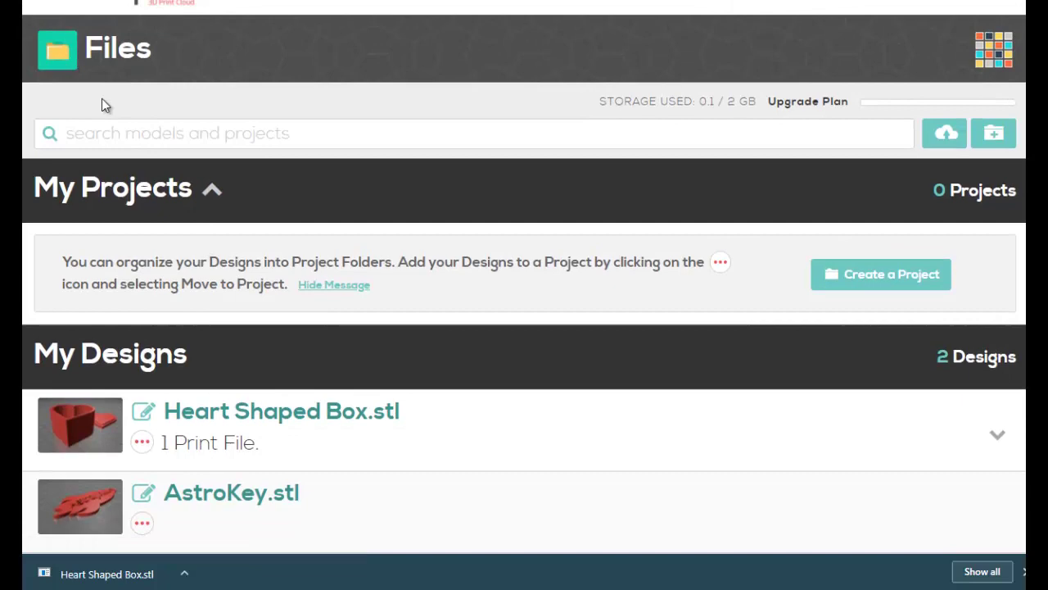
scroll(212, 258, "up", 1)
left_click(139, 69)
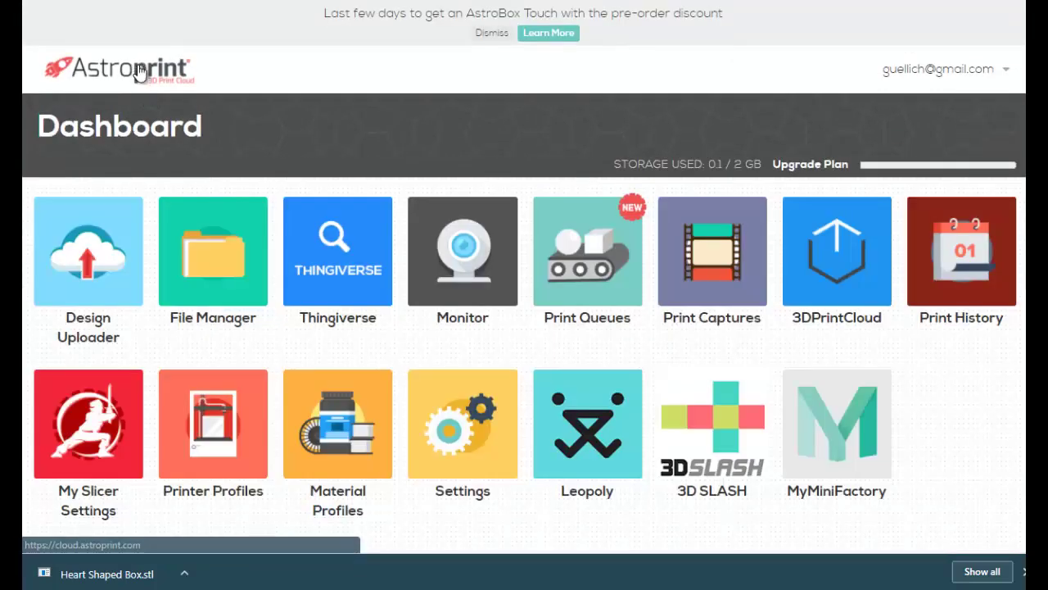
left_click(99, 244)
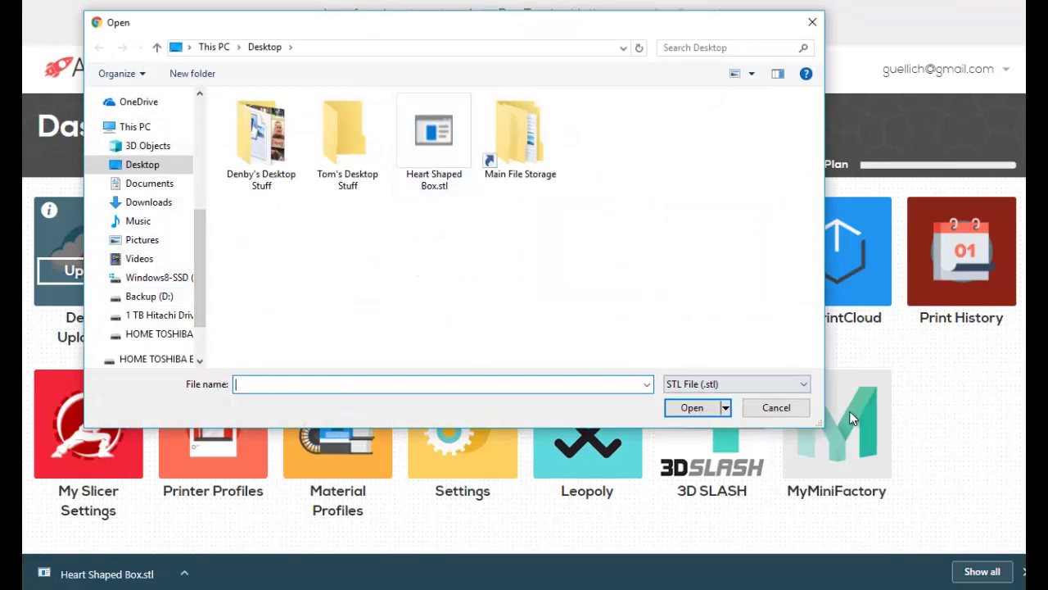
left_click(797, 416)
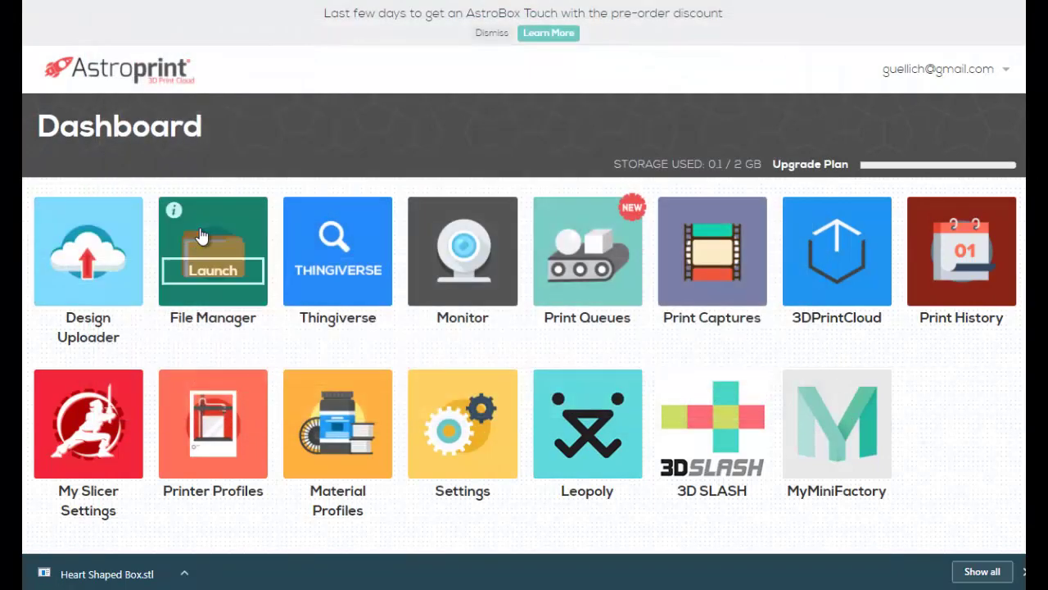
- Open the File Manager, view the available actions for Heart Shaped Box.stl, and expand its list of print files
left_click(222, 276)
scroll(414, 420, "down", 4)
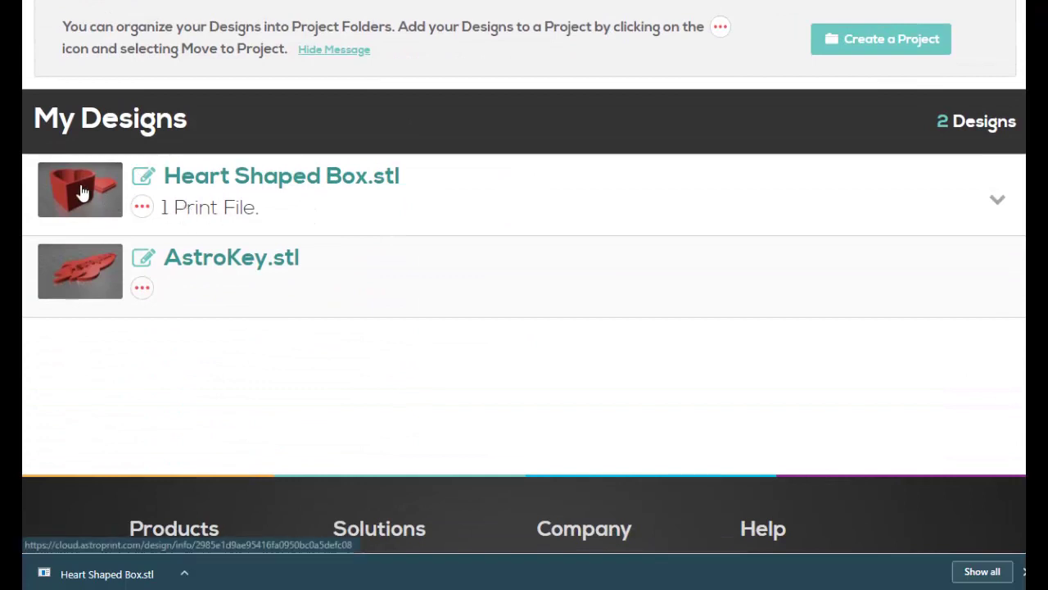
left_click(142, 206)
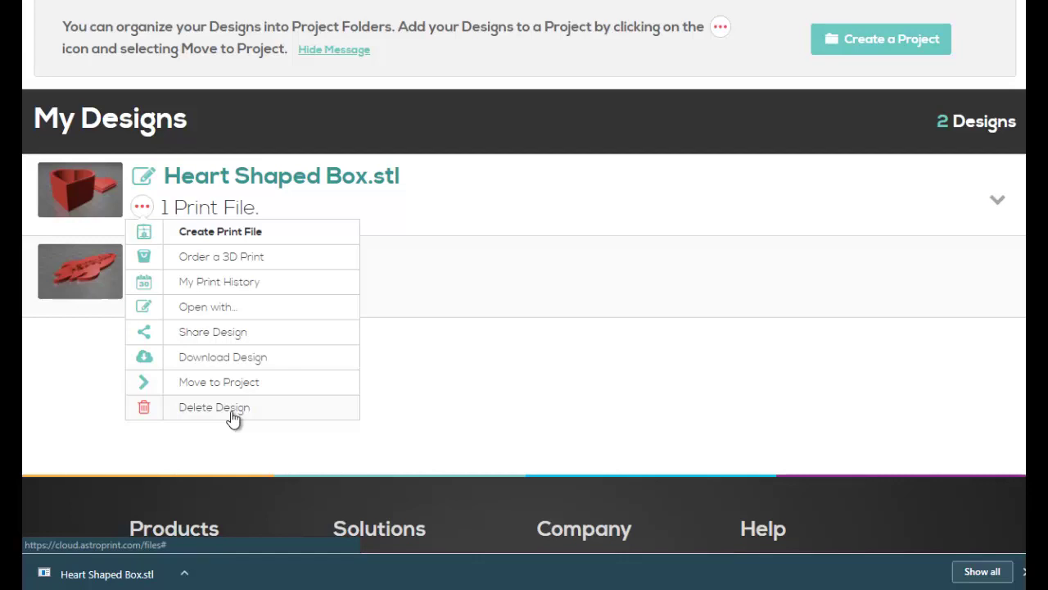
left_click(501, 199)
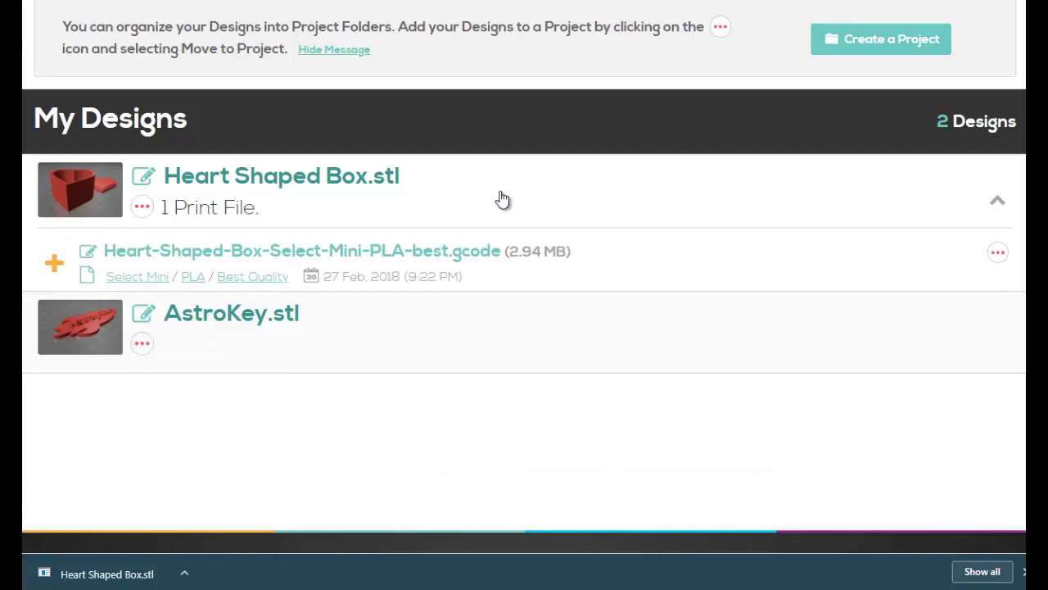